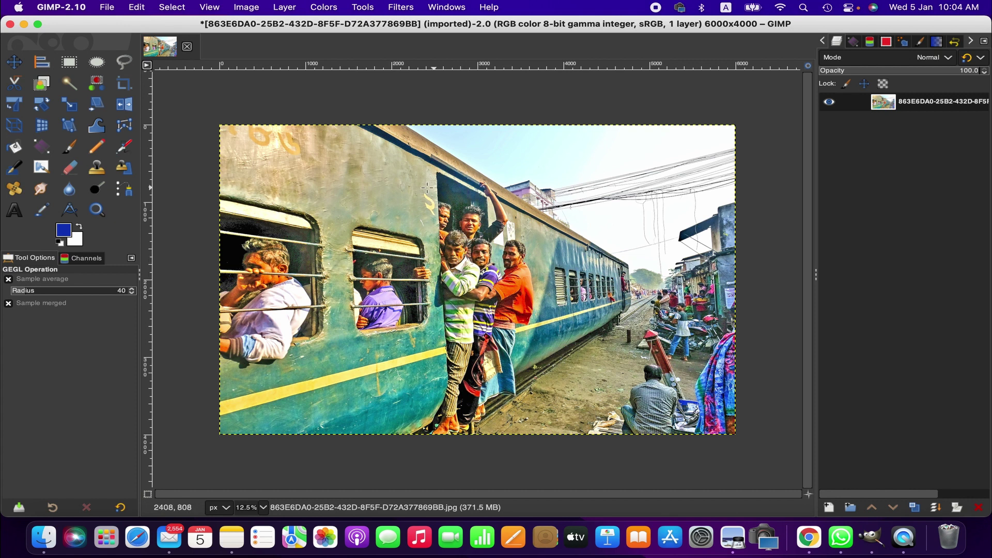
Step: Choose Filters > Blur > Circular Motion Blur to preview a 5° blur centred at 0.500/0.500
{"action": "left_click", "coordinate": [394, 8]}
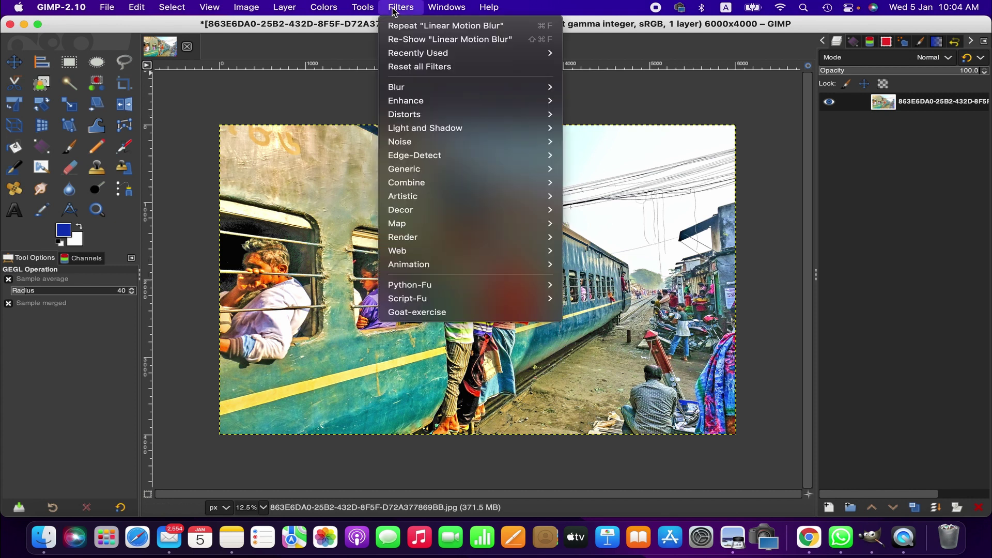
{"action": "mouse_move", "coordinate": [443, 94]}
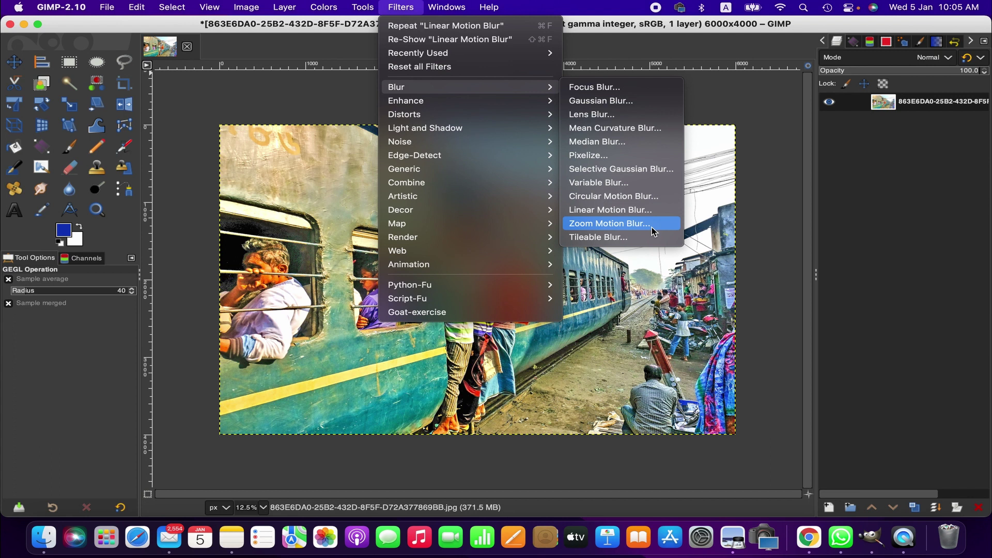
{"action": "left_click", "coordinate": [626, 201]}
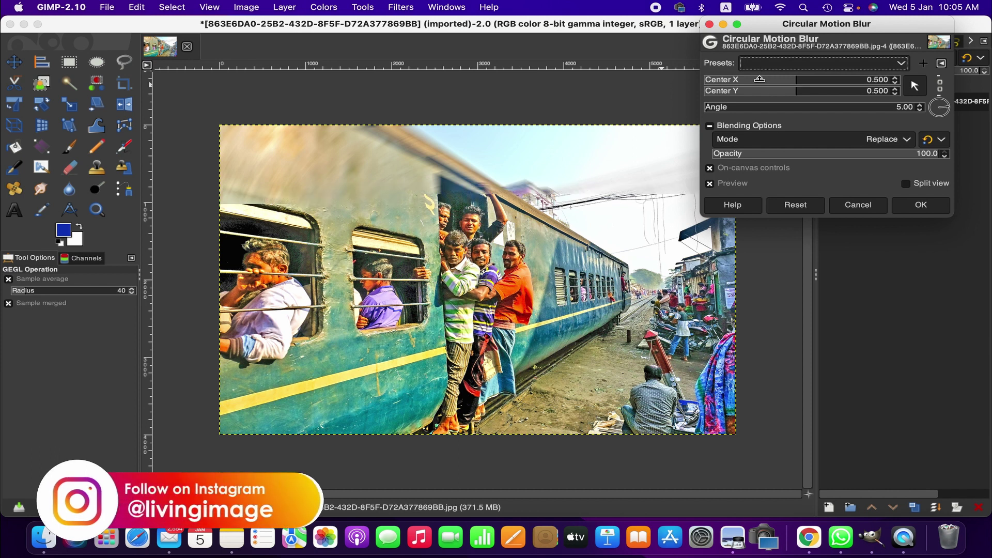
Step: Try the circular blur centred at 0.504/0.441 with about 70 opacity, then cancel it
{"action": "left_click", "coordinate": [760, 79]}
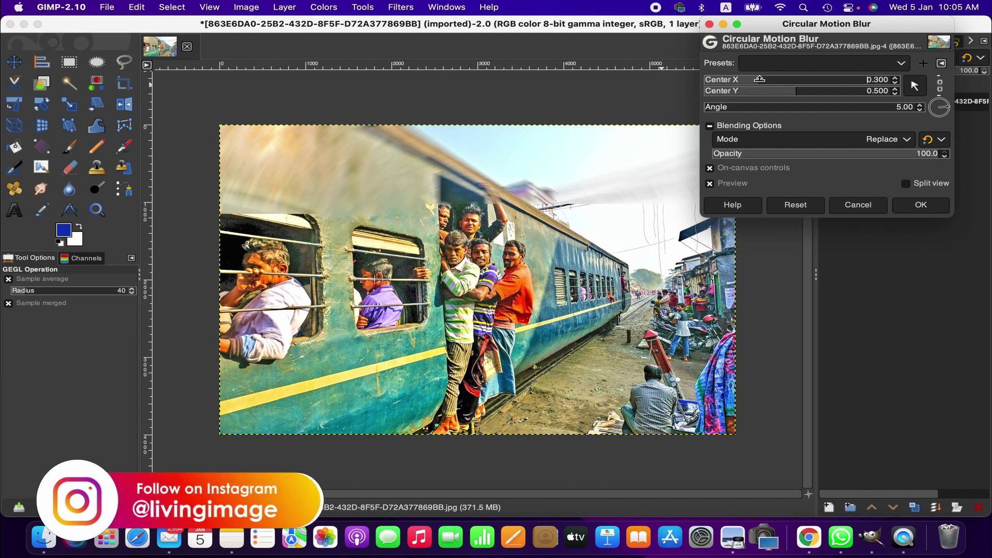
{"action": "mouse_move", "coordinate": [767, 85]}
{"action": "left_mouse_down"}
{"action": "mouse_move", "coordinate": [790, 87]}
{"action": "mouse_move", "coordinate": [765, 101]}
{"action": "left_mouse_up"}
{"action": "left_click", "coordinate": [785, 80]}
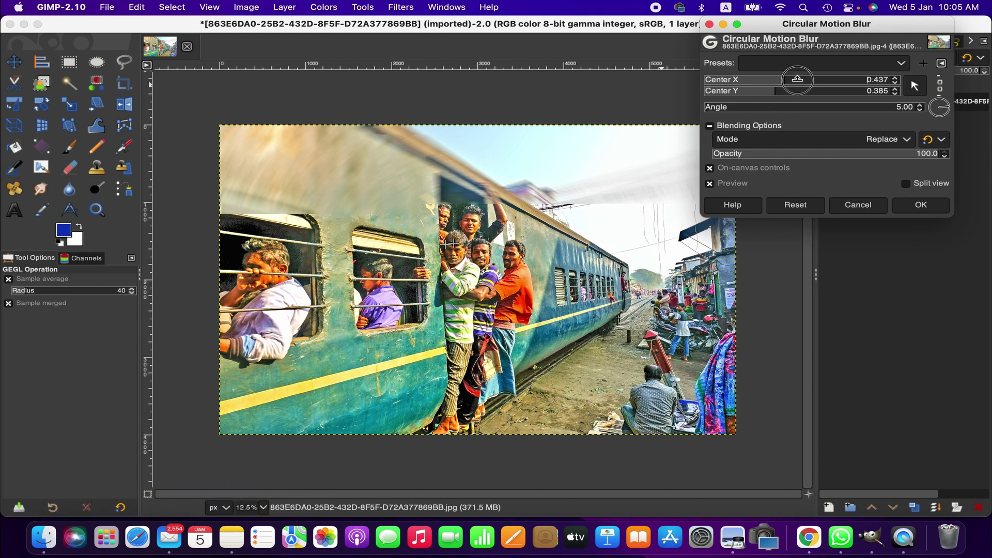
{"action": "left_click", "coordinate": [798, 78]}
{"action": "left_click", "coordinate": [786, 91]}
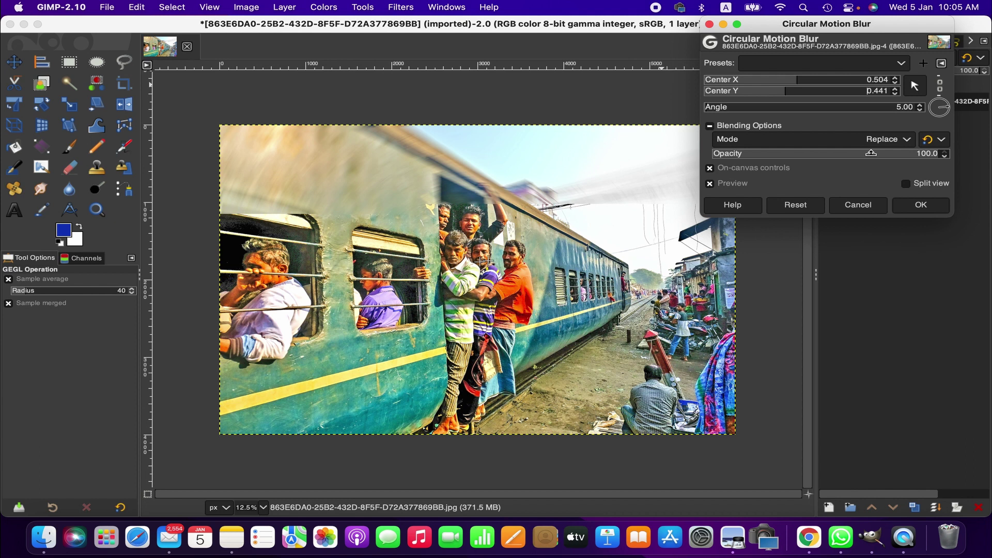
{"action": "left_click", "coordinate": [872, 153]}
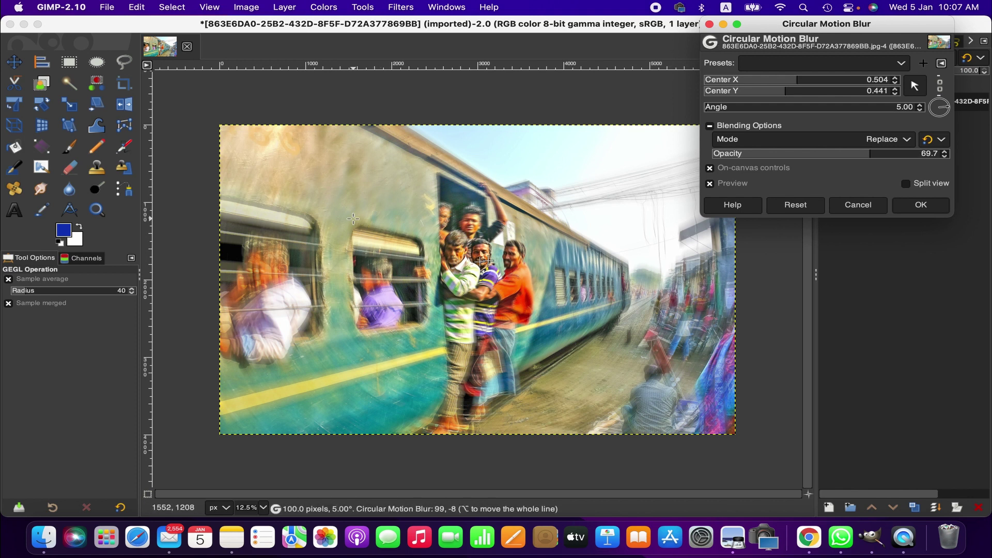
{"action": "left_click", "coordinate": [859, 205]}
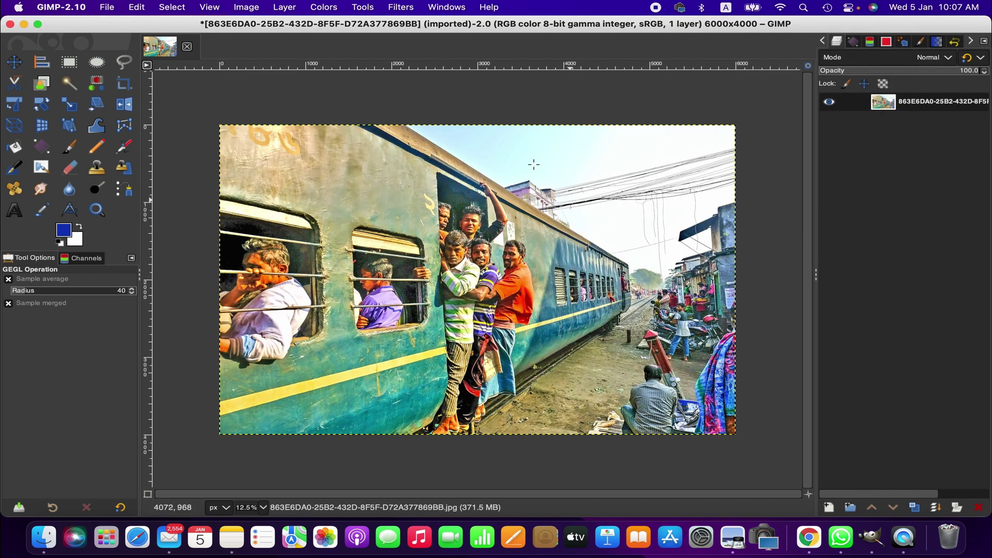
Step: Choose Filters > Blur > Linear Motion Blur, showing length 10.00, angle 0.00, opacity 100
{"action": "left_click", "coordinate": [397, 7]}
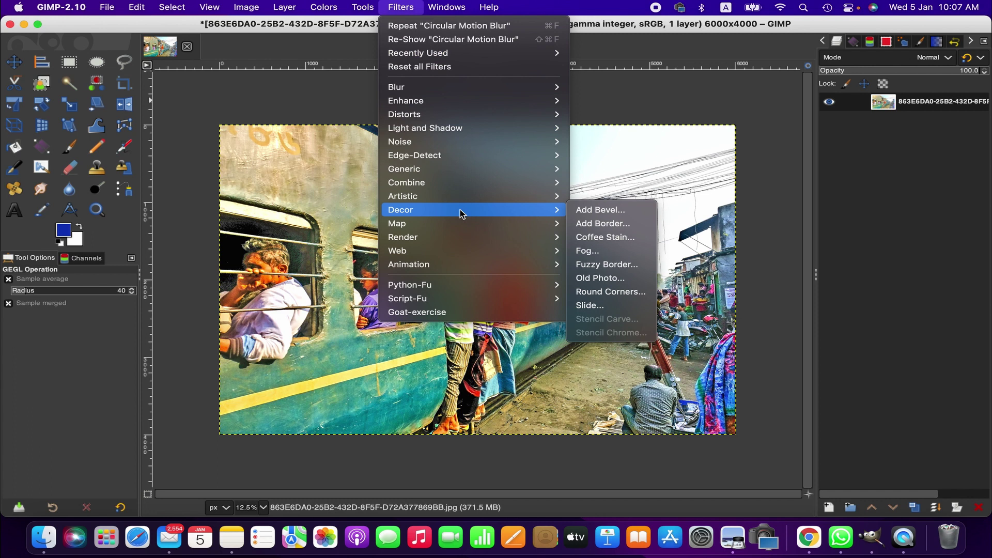
{"action": "left_click", "coordinate": [398, 6]}
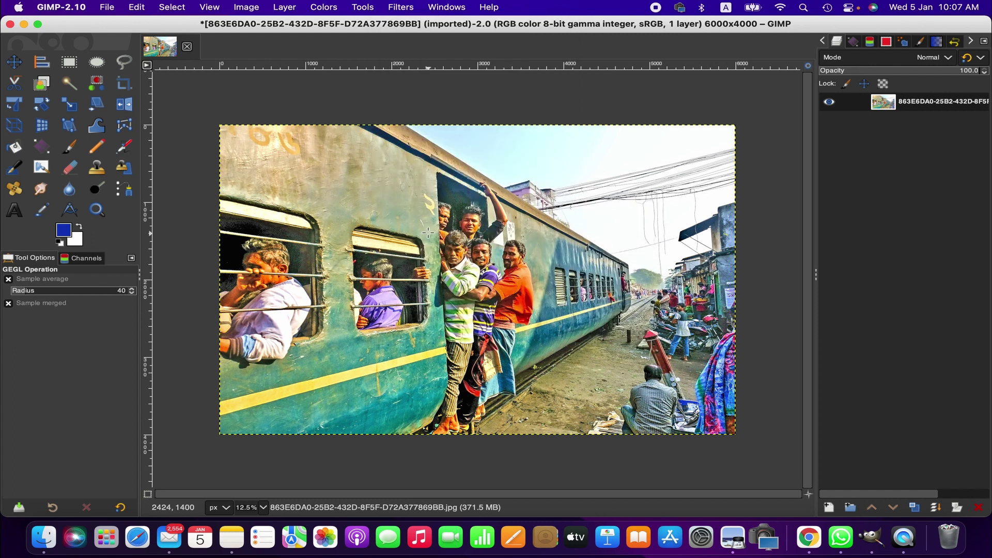
{"action": "left_click", "coordinate": [398, 5]}
{"action": "mouse_move", "coordinate": [441, 92]}
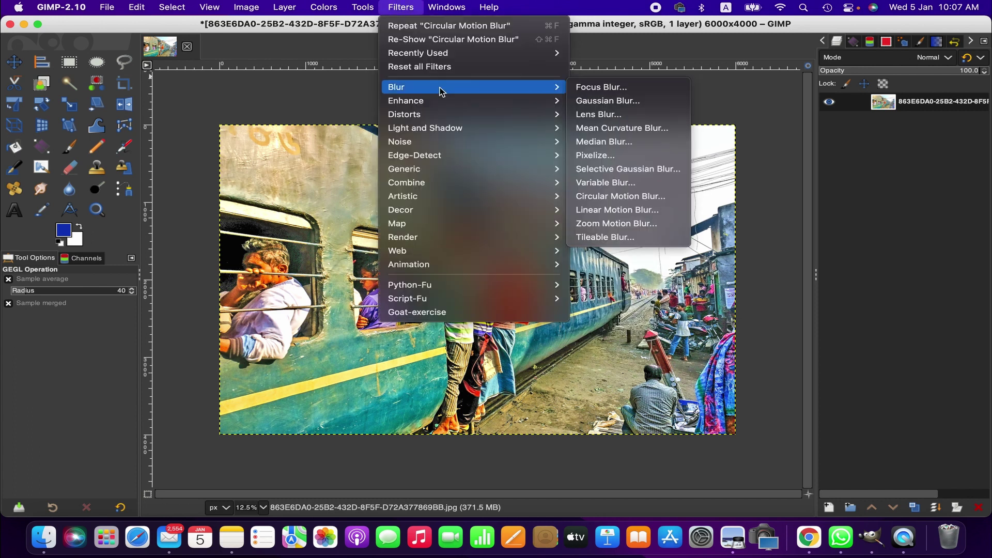
{"action": "left_click", "coordinate": [635, 210]}
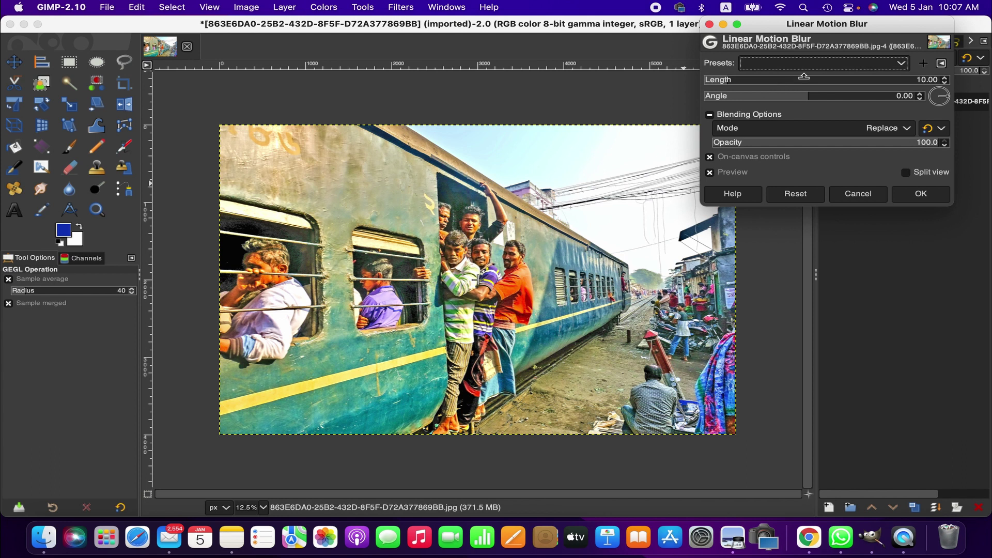
Step: Try a linear blur of length 126.19 at angle -176.47, then cancel it
{"action": "left_click_drag", "start_coordinate": [804, 76], "coordinate": [836, 75]}
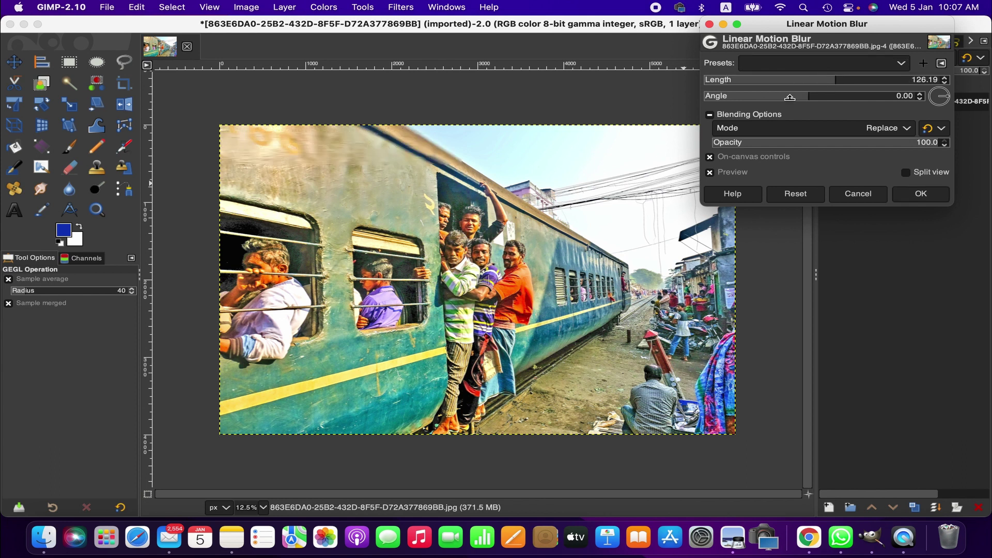
{"action": "left_click", "coordinate": [795, 96]}
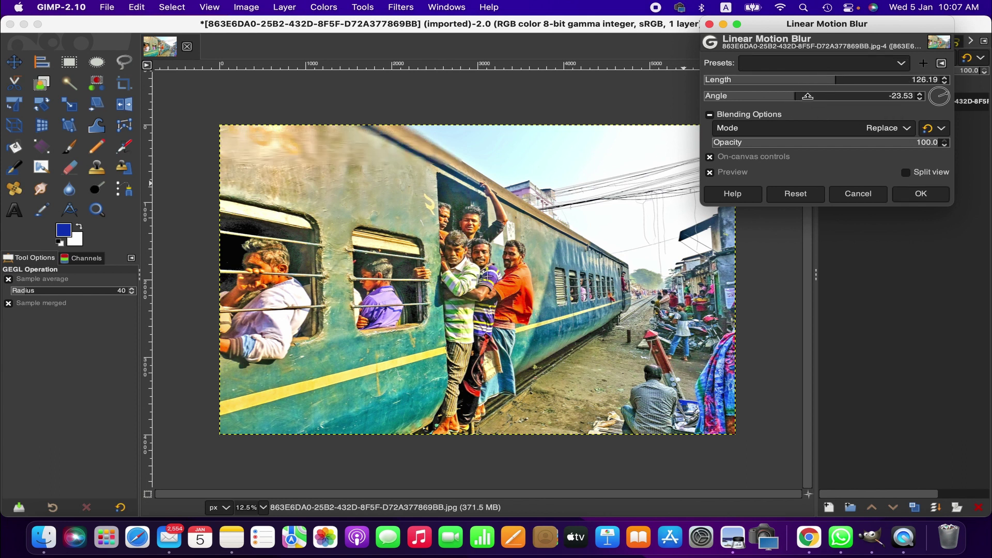
{"action": "left_click", "coordinate": [806, 96]}
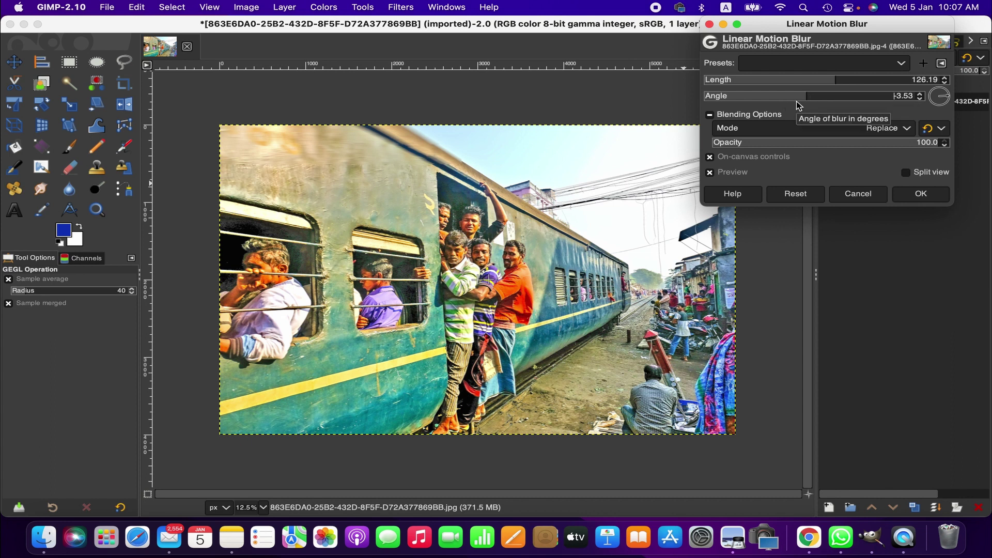
{"action": "left_click_drag", "start_coordinate": [752, 94], "coordinate": [706, 96]}
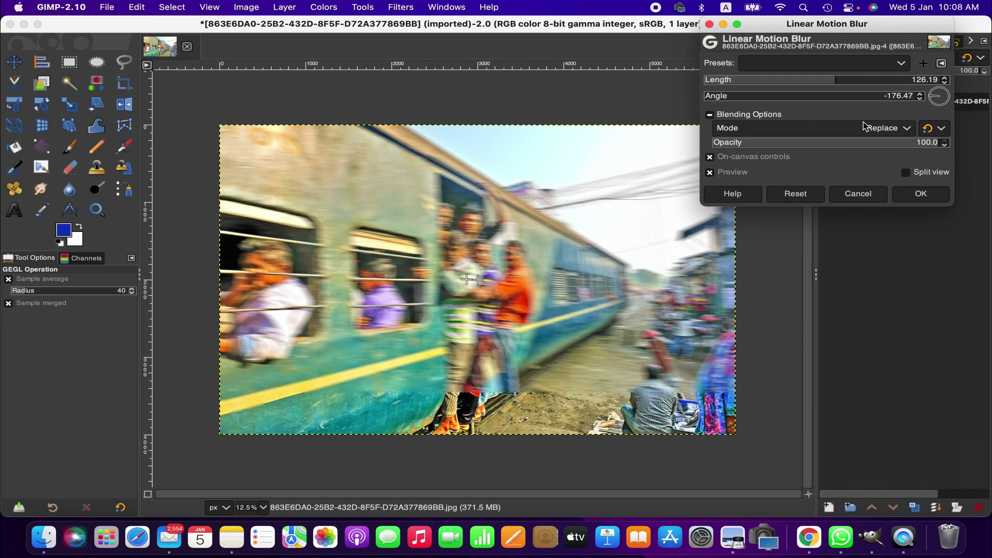
{"action": "left_click", "coordinate": [710, 157]}
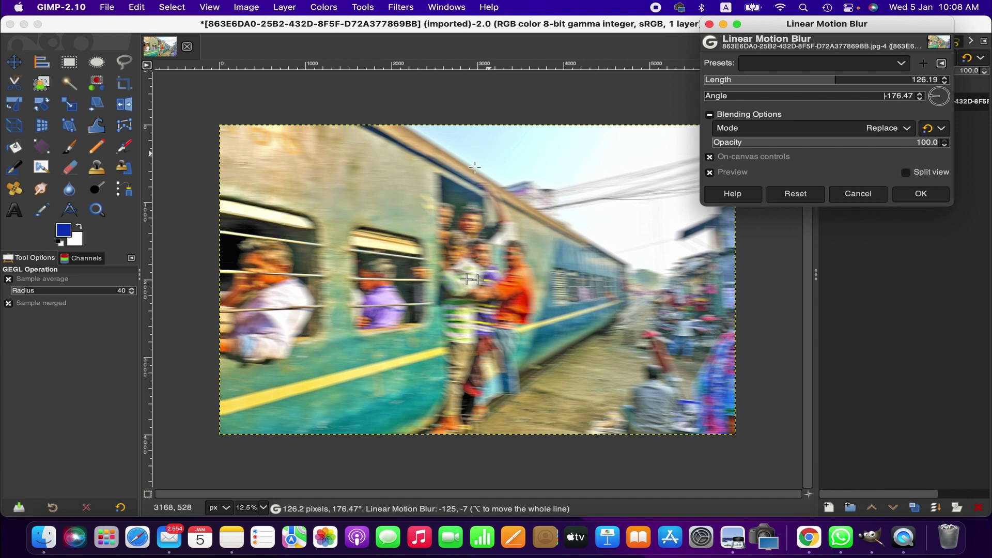
{"action": "left_click", "coordinate": [842, 195]}
Step: Choose Filters > Blur > Zoom Motion Blur, previewing factor 0.100 centred at 0.500/0.500
{"action": "left_click", "coordinate": [411, 5]}
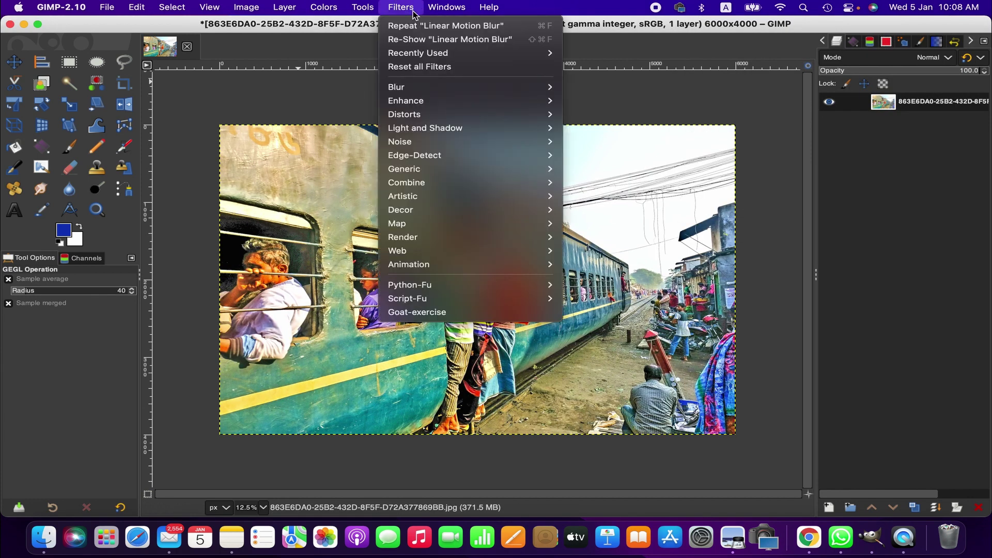
{"action": "mouse_move", "coordinate": [435, 93]}
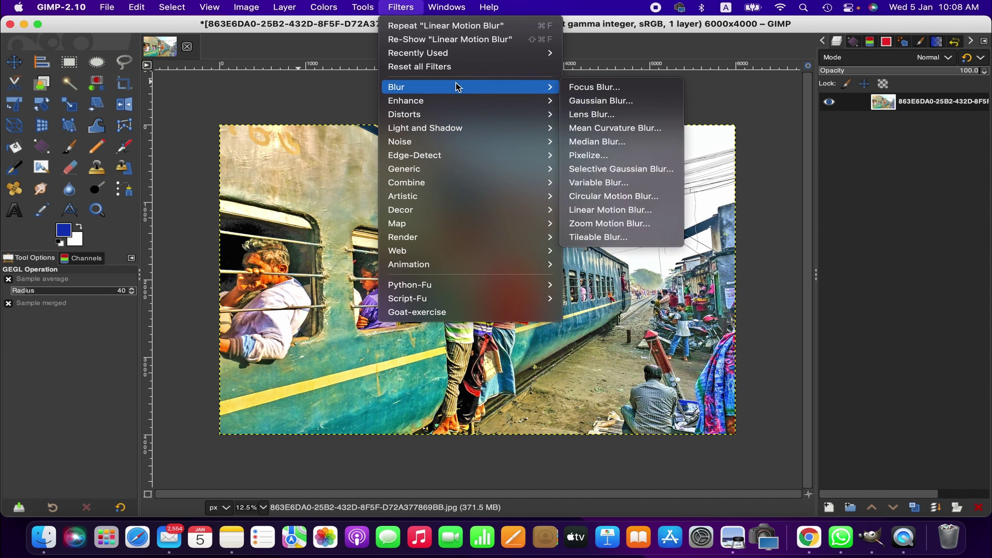
{"action": "left_click", "coordinate": [620, 223]}
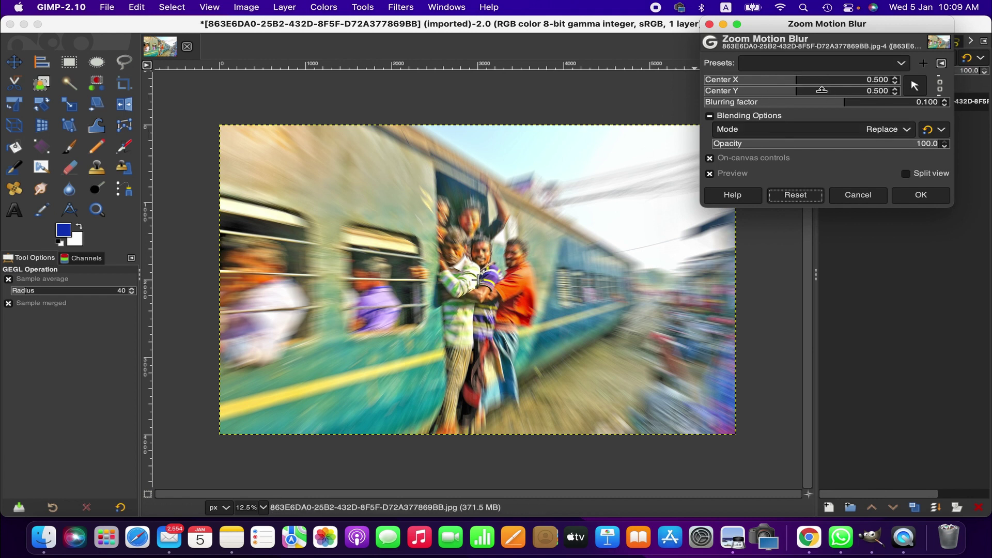
Step: Centre the zoom blur at 0.507/0.411 with factor 0.113 and opacity 78.2, and apply it
{"action": "left_click_drag", "start_coordinate": [776, 74], "coordinate": [761, 77]}
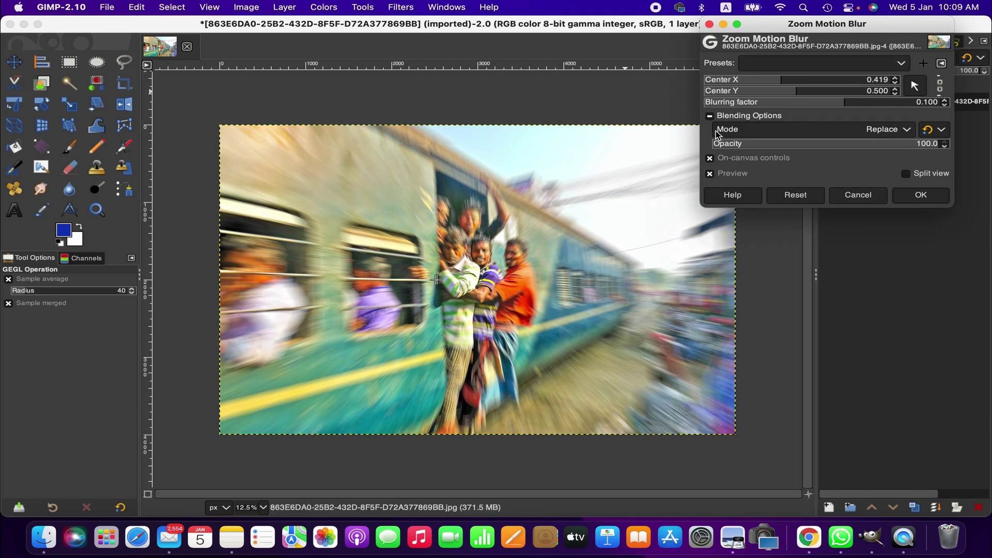
{"action": "left_click", "coordinate": [804, 89]}
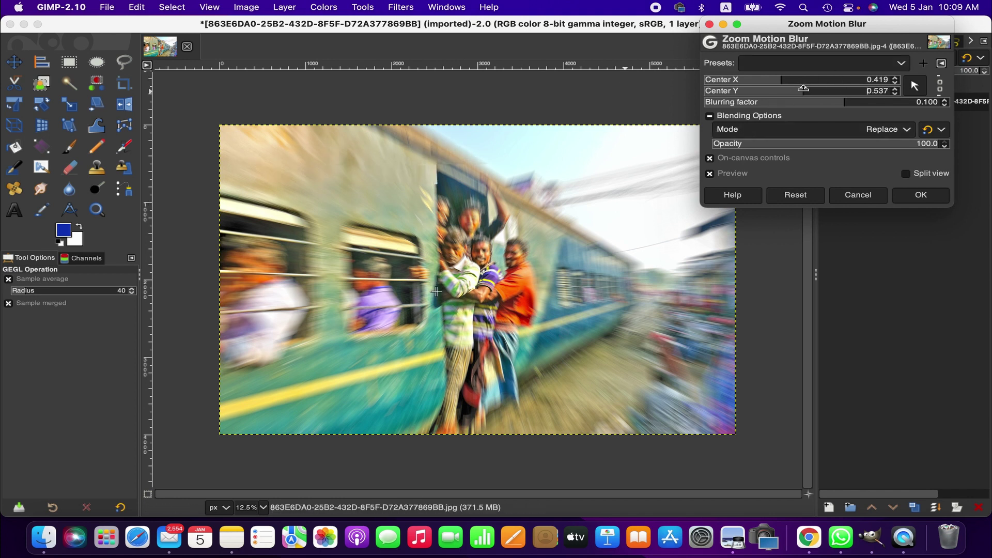
{"action": "left_click", "coordinate": [785, 79]}
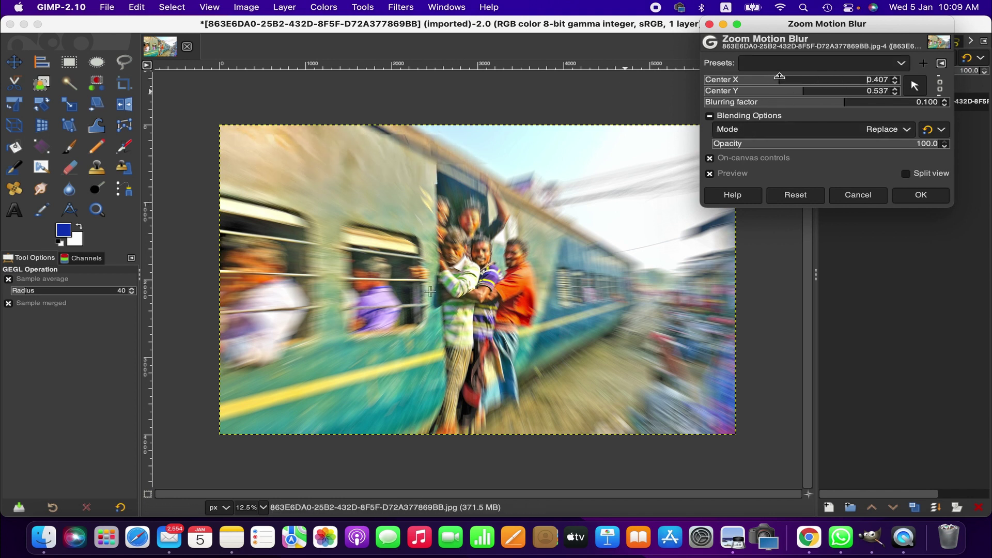
{"action": "left_click", "coordinate": [788, 89]}
{"action": "left_click", "coordinate": [798, 80]}
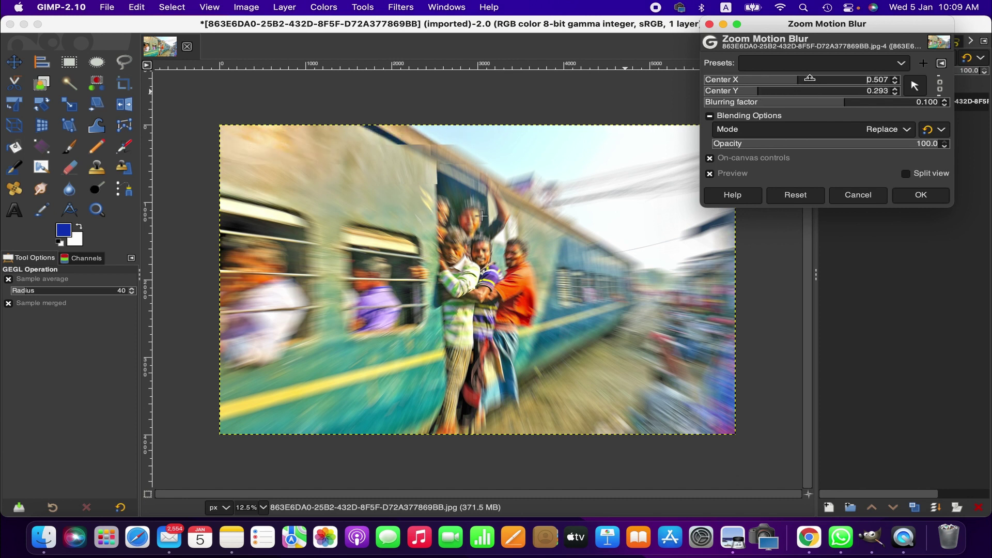
{"action": "left_click", "coordinate": [772, 91]}
{"action": "left_click", "coordinate": [777, 91]}
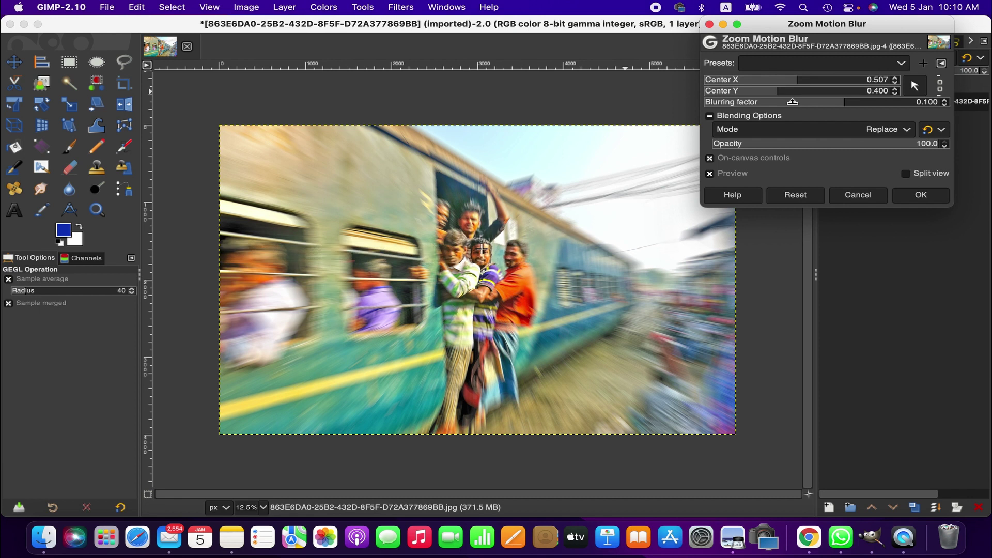
{"action": "left_click_drag", "start_coordinate": [793, 102], "coordinate": [832, 105]}
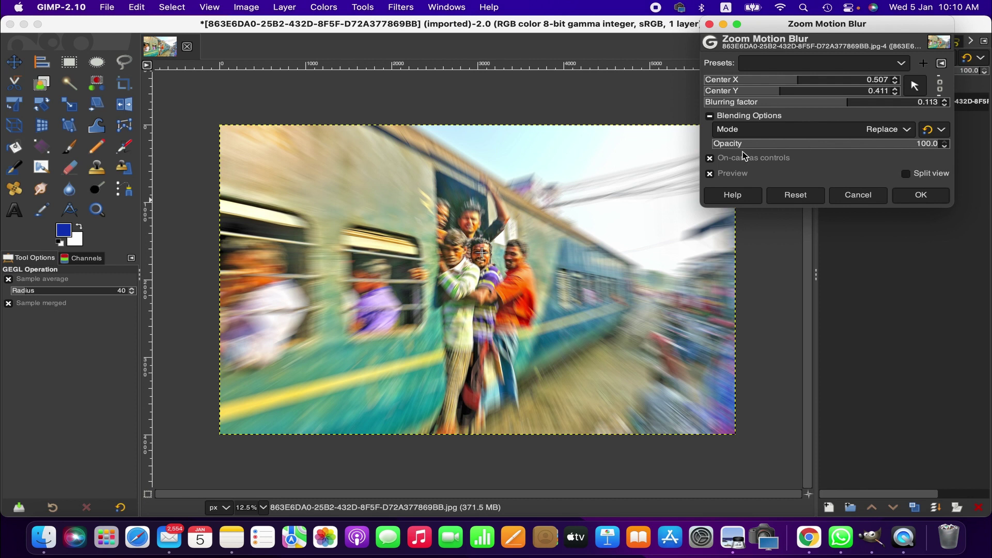
{"action": "left_click", "coordinate": [891, 143]}
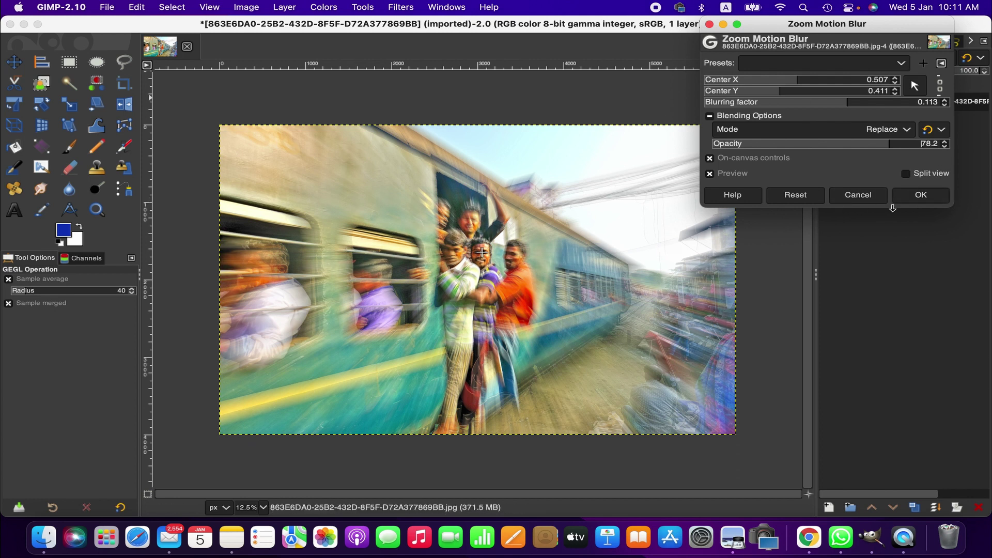
{"action": "left_click", "coordinate": [921, 195]}
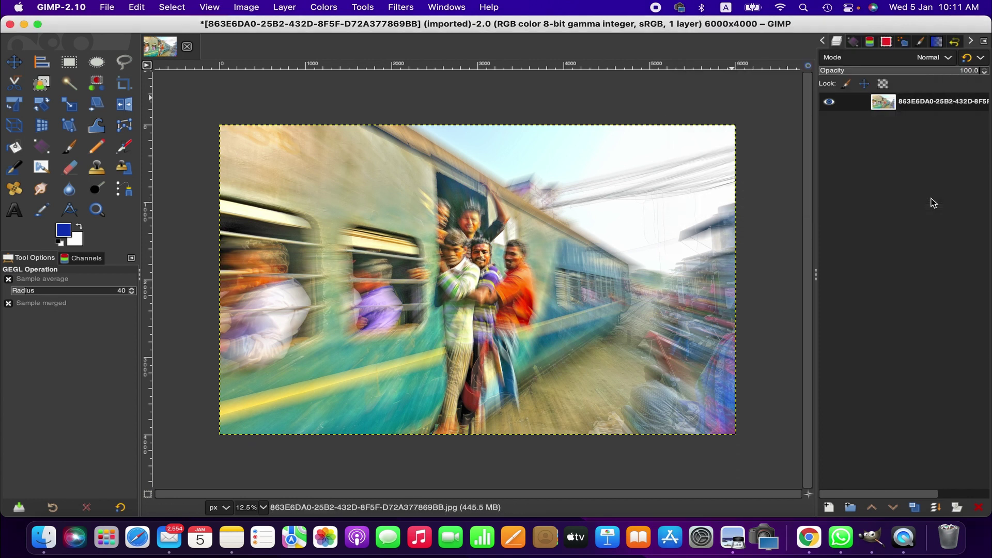